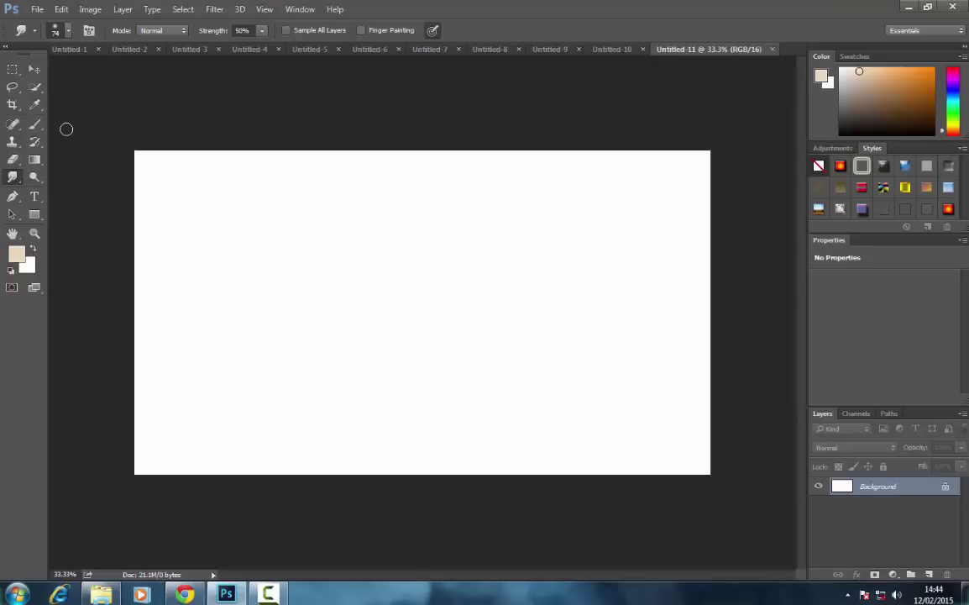
Select the Brush with opacity pressure enabled, set as an 86 px round brush at 100% hardness
left_click(34, 125)
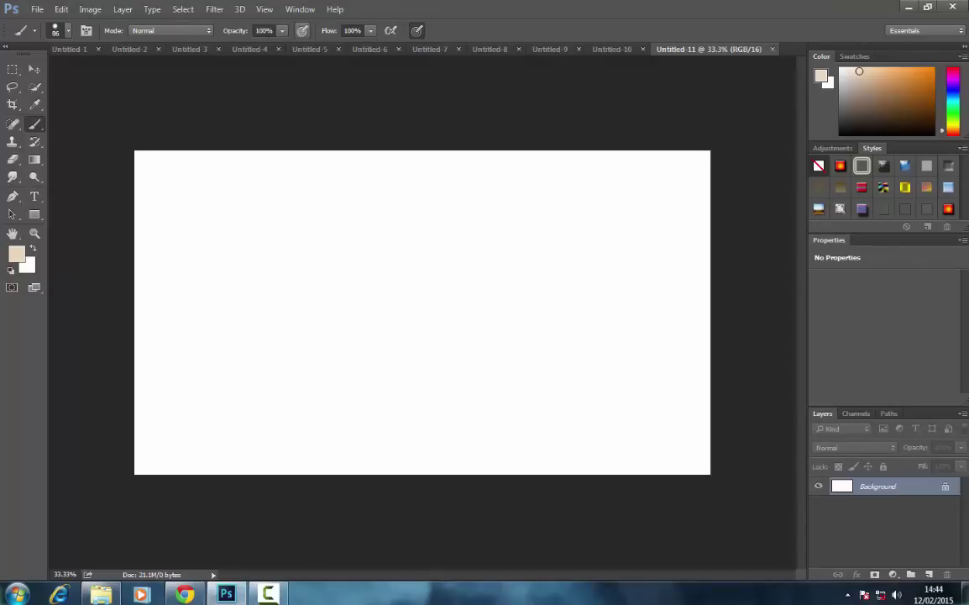
left_click(301, 33)
left_click(68, 30)
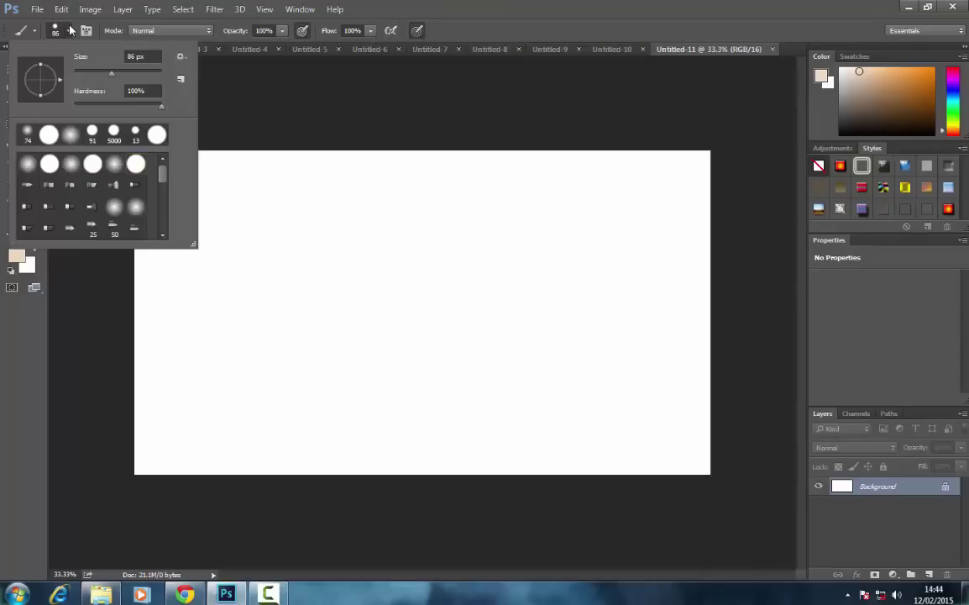
left_click_drag(161, 106, 55, 108)
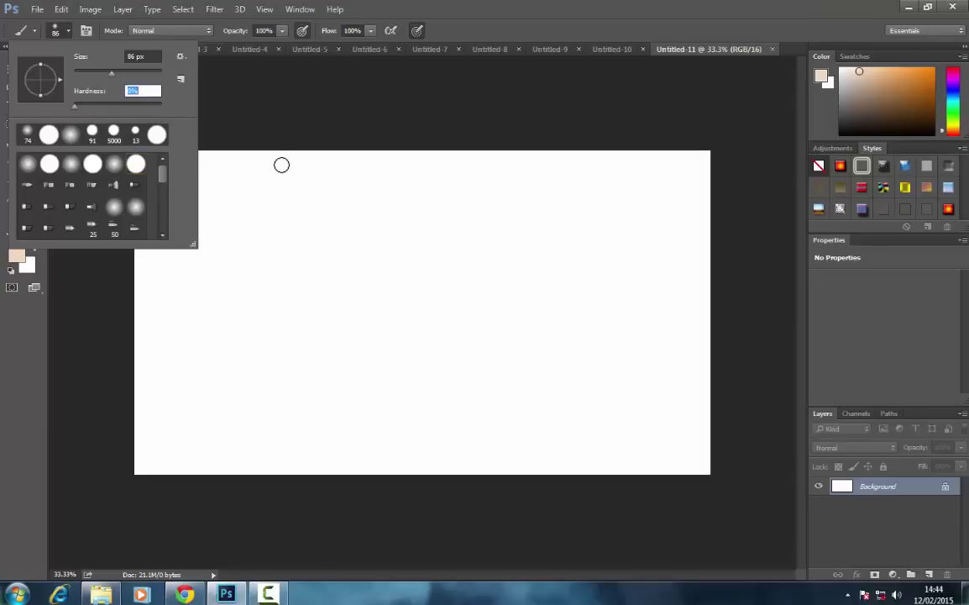
left_click_drag(98, 108, 193, 107)
Paint a light beige stroke left of centre and make the brush 0% hardness
mouse_move(291, 303)
left_mouse_down()
mouse_move(315, 259)
mouse_move(315, 225)
mouse_move(284, 310)
mouse_move(302, 239)
mouse_move(334, 210)
mouse_move(314, 257)
mouse_move(348, 212)
mouse_move(286, 313)
mouse_move(273, 306)
mouse_move(297, 249)
left_mouse_up()
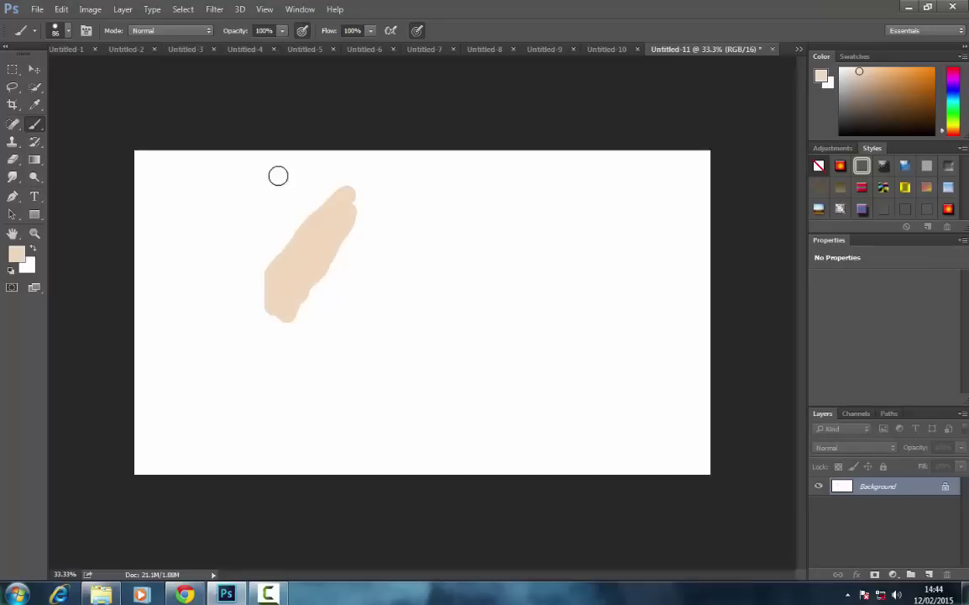
left_click(69, 31)
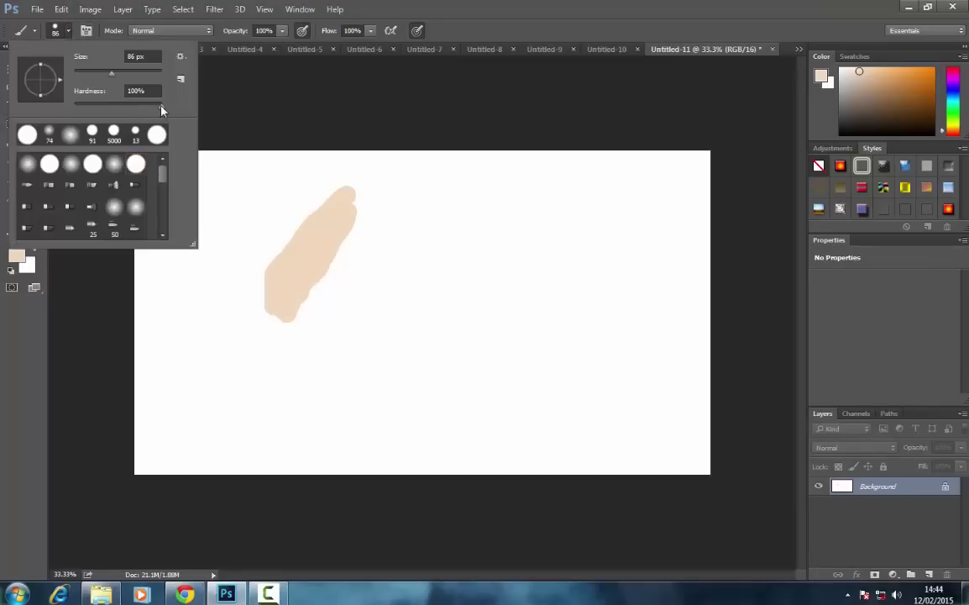
left_click_drag(160, 106, 10, 101)
Build the stroke into a broader, rounded soft beige patch with more strokes
mouse_move(274, 329)
left_mouse_down()
mouse_move(305, 292)
mouse_move(297, 311)
mouse_move(322, 305)
mouse_move(334, 286)
mouse_move(324, 273)
mouse_move(357, 245)
mouse_move(354, 223)
mouse_move(373, 204)
mouse_move(366, 197)
mouse_move(352, 206)
mouse_move(336, 265)
mouse_move(355, 269)
mouse_move(304, 325)
mouse_move(389, 246)
mouse_move(372, 260)
mouse_move(386, 210)
left_mouse_up()
left_click_drag(275, 264, 349, 232)
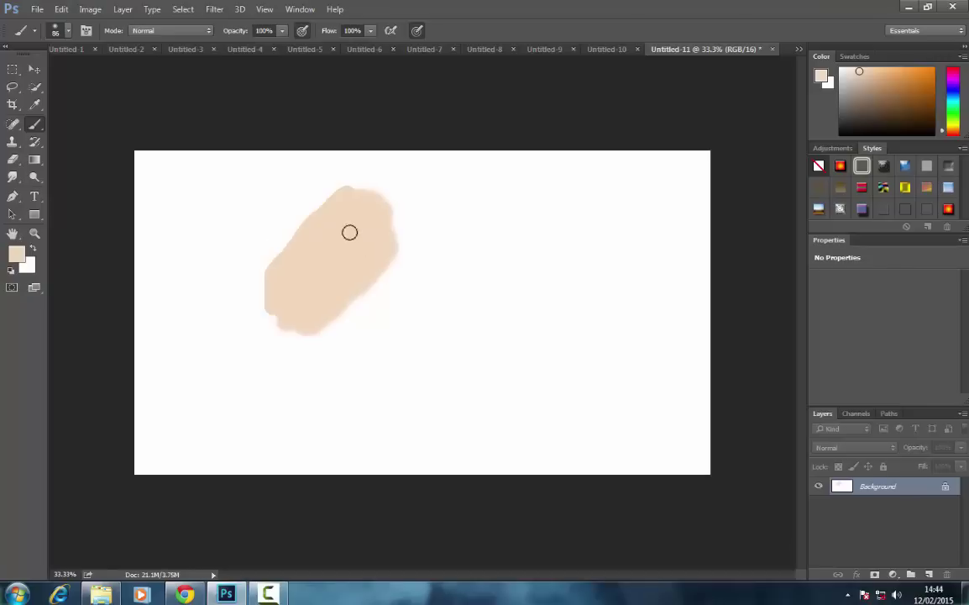
left_click_drag(407, 256, 409, 283)
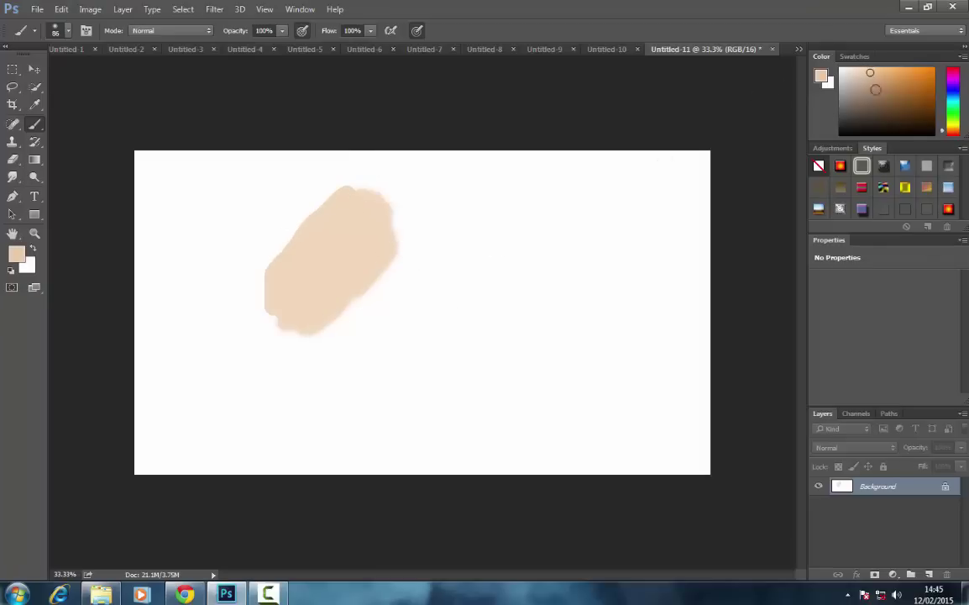
Paint a darker beige band over the patch's lower right, then set opacity 50% and flow 7%
left_click_drag(314, 339, 420, 248)
mouse_move(318, 346)
left_mouse_down()
mouse_move(424, 276)
mouse_move(388, 297)
mouse_move(362, 342)
mouse_move(340, 342)
mouse_move(411, 306)
mouse_move(401, 311)
mouse_move(435, 277)
left_mouse_up()
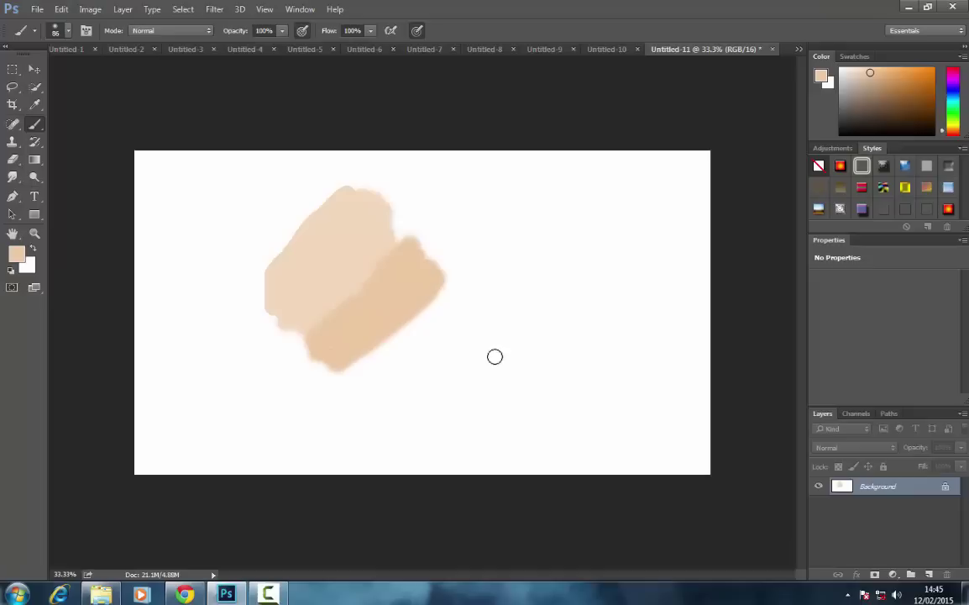
left_click(283, 32)
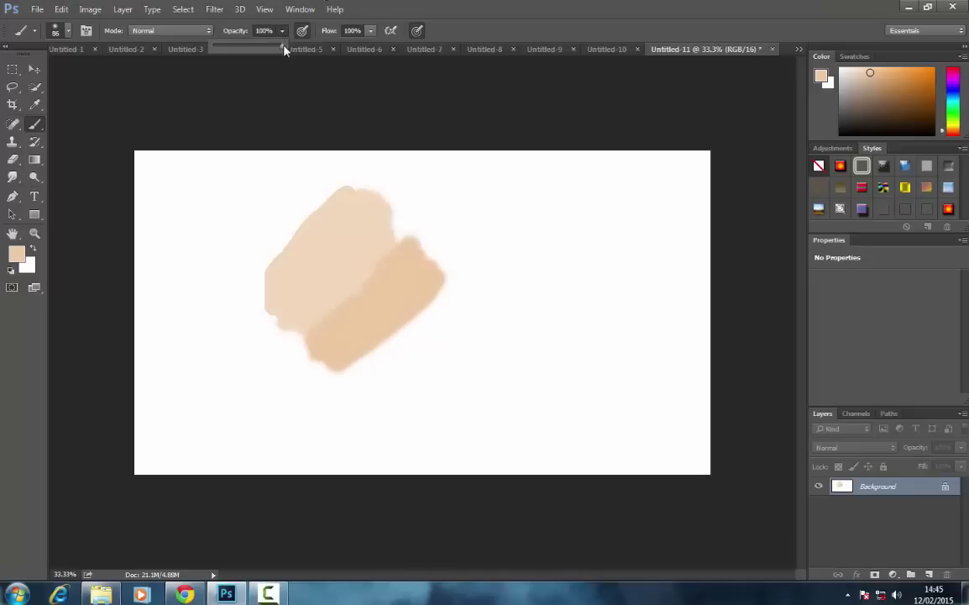
left_click_drag(256, 52, 251, 52)
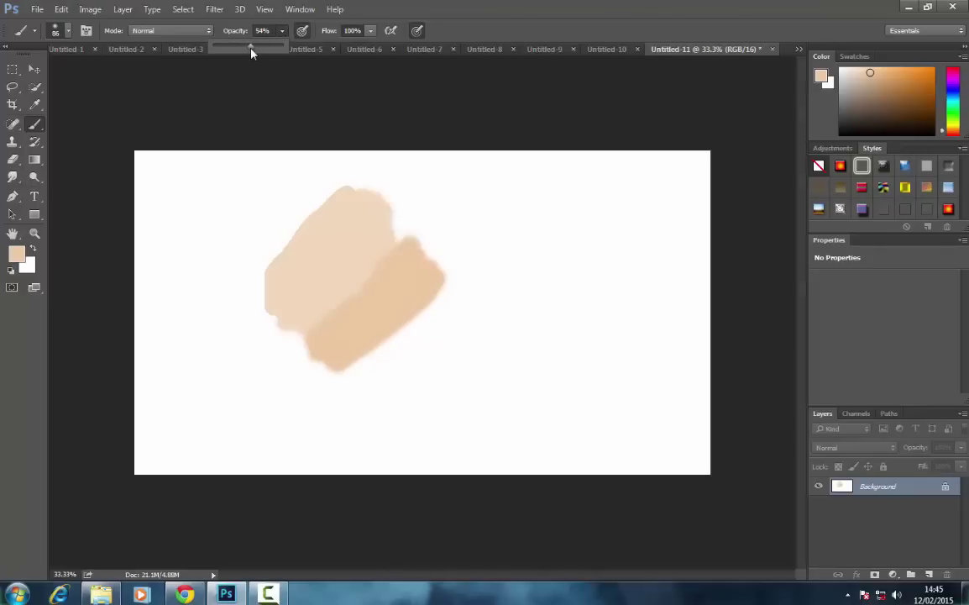
left_click(371, 31)
left_click_drag(372, 49, 328, 50)
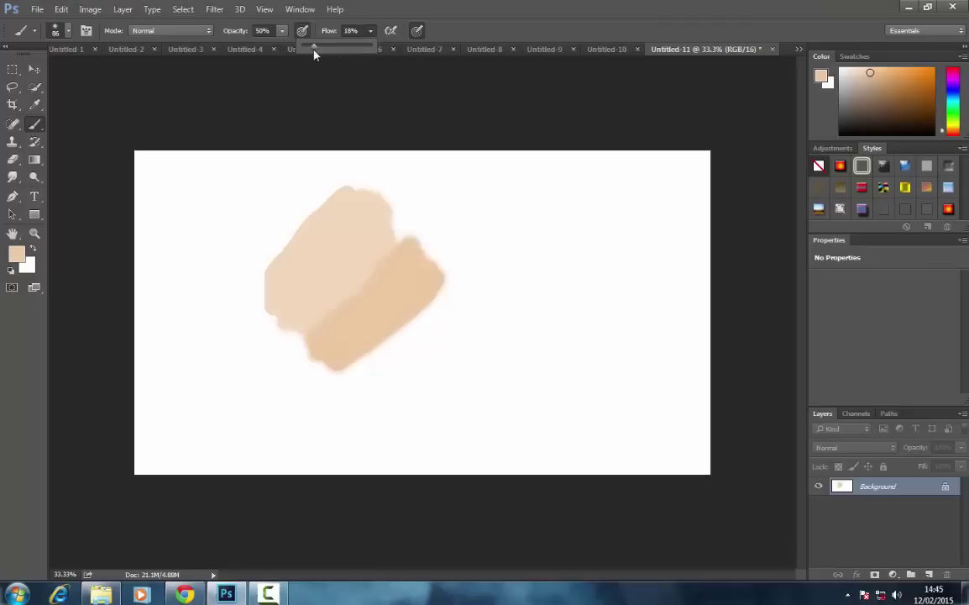
left_click_drag(314, 51, 308, 54)
Zoom to about 104% where the patches meet and sample a skin tone as foreground colour
left_click(38, 235)
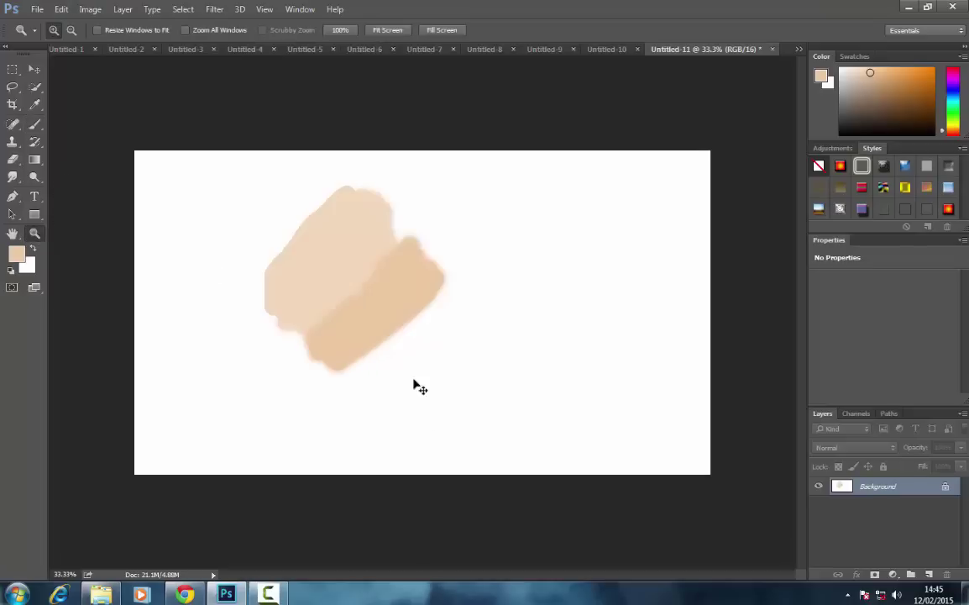
scroll(361, 319, "up", 6, "alt")
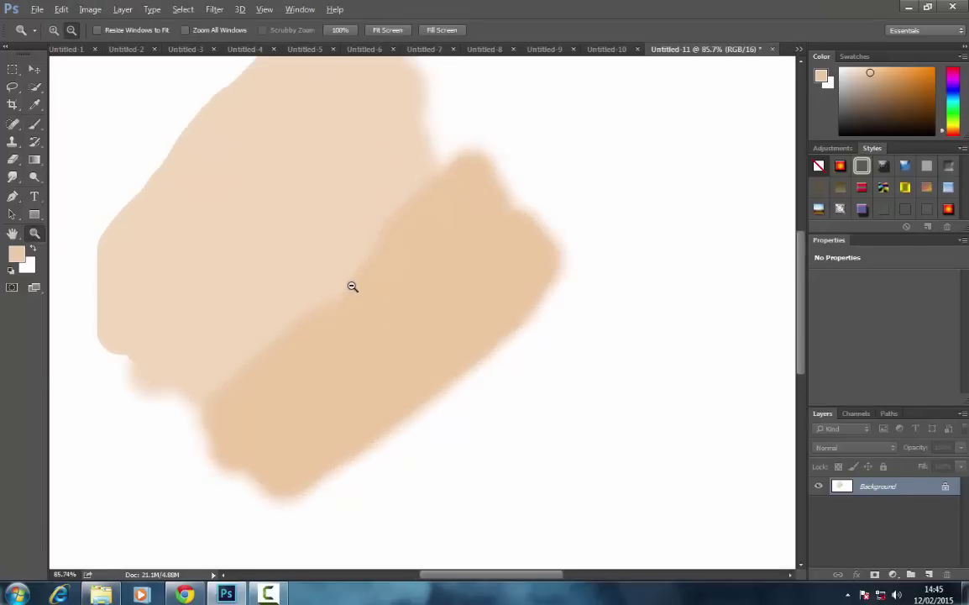
left_click(35, 124)
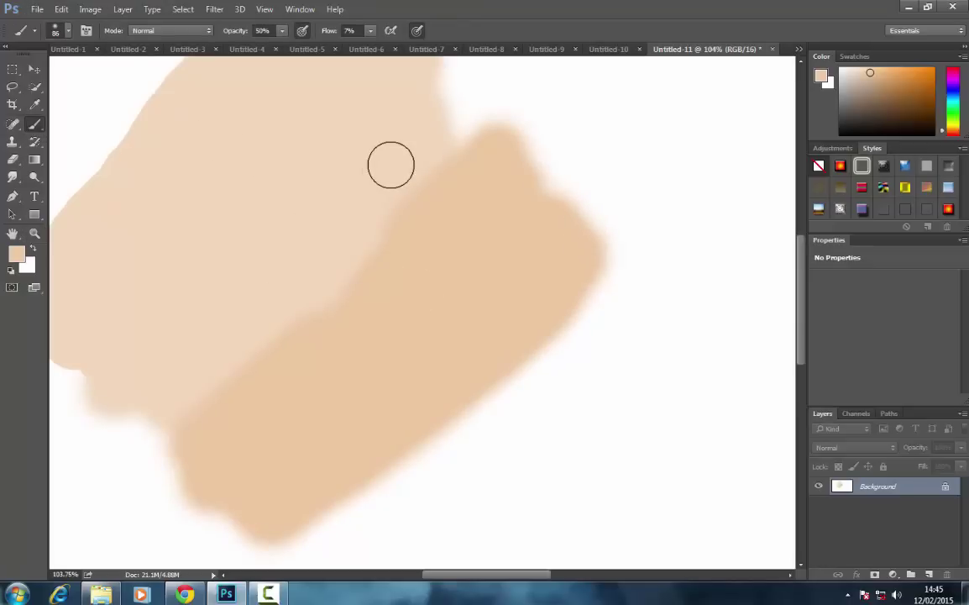
left_click(276, 182, "alt")
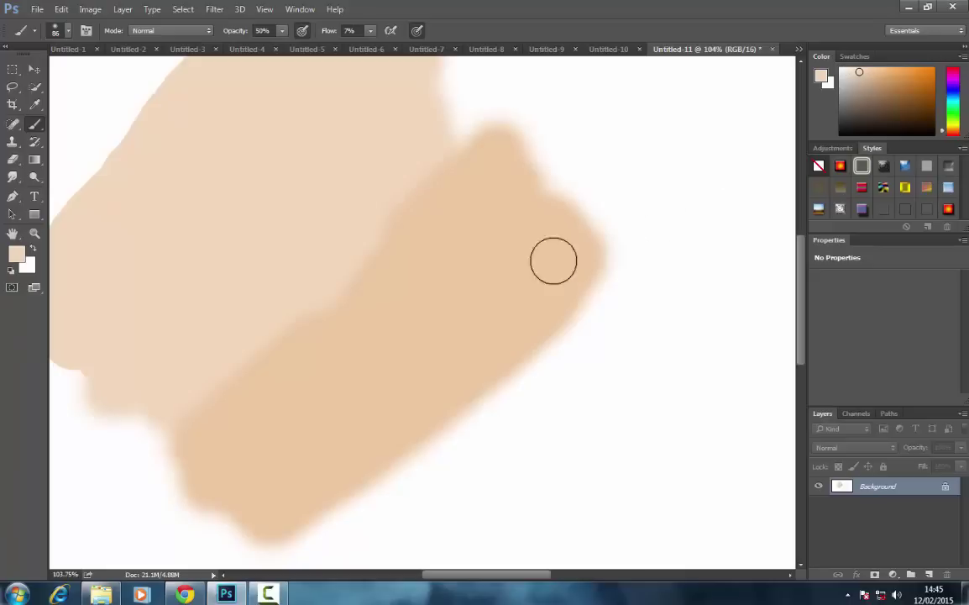
left_click(486, 296, "alt")
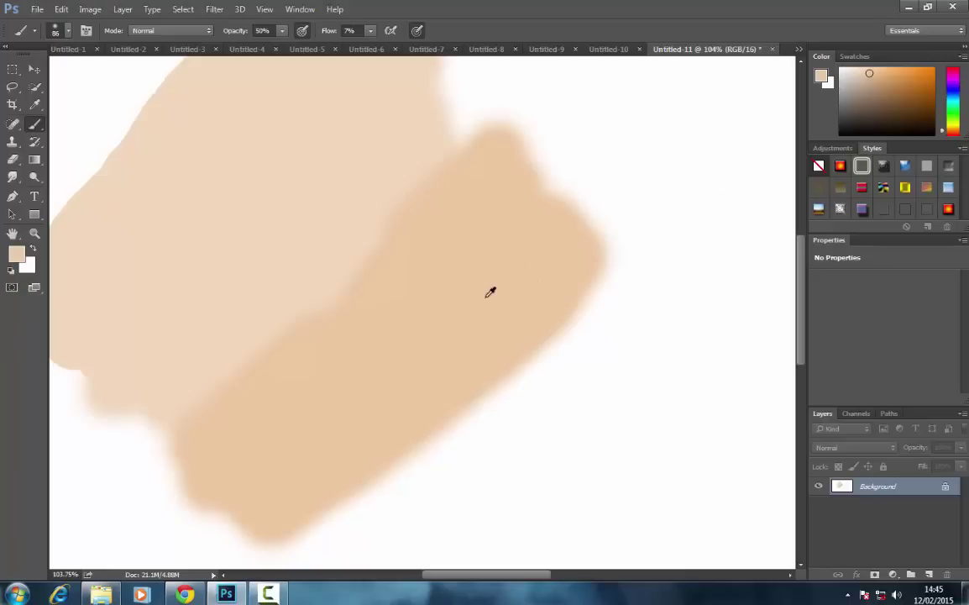
left_click(351, 283, "alt")
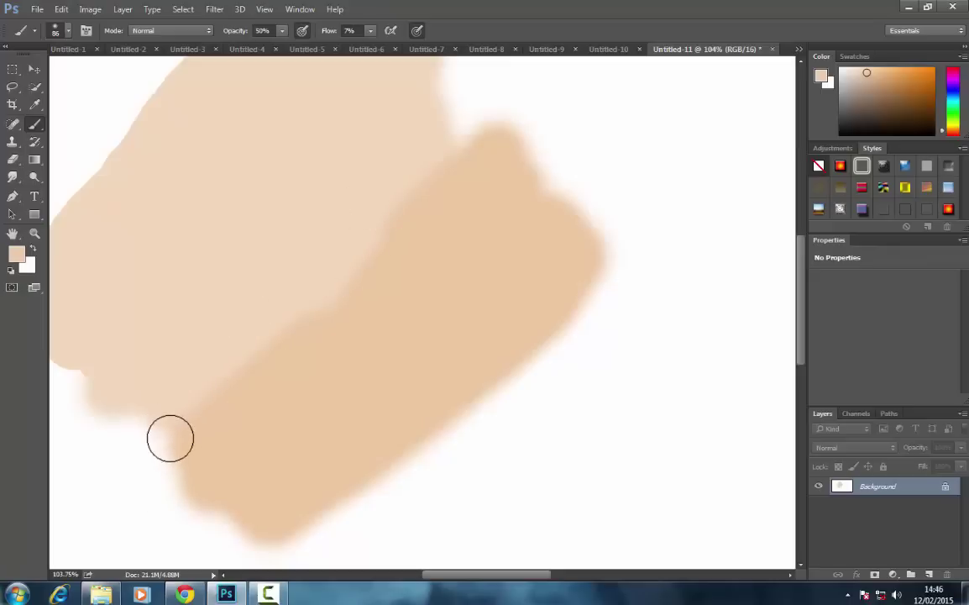
Brush faint low-flow strokes across the seam, resampling a skin tone from the lower area midway
mouse_move(177, 422)
left_mouse_down()
mouse_move(230, 348)
mouse_move(230, 358)
mouse_move(251, 337)
mouse_move(251, 358)
mouse_move(259, 333)
mouse_move(268, 357)
mouse_move(307, 348)
mouse_move(334, 278)
mouse_move(338, 318)
mouse_move(390, 197)
mouse_move(433, 167)
mouse_move(423, 200)
mouse_move(439, 171)
mouse_move(447, 190)
mouse_move(444, 178)
mouse_move(393, 232)
mouse_move(347, 251)
mouse_move(326, 275)
mouse_move(320, 262)
mouse_move(304, 313)
mouse_move(281, 314)
mouse_move(270, 339)
mouse_move(259, 322)
mouse_move(226, 371)
mouse_move(178, 410)
mouse_move(211, 396)
mouse_move(232, 411)
mouse_move(269, 408)
mouse_move(460, 139)
mouse_move(449, 259)
mouse_move(415, 164)
mouse_move(302, 226)
mouse_move(269, 288)
mouse_move(145, 359)
mouse_move(152, 412)
mouse_move(283, 259)
mouse_move(385, 192)
mouse_move(403, 203)
mouse_move(439, 182)
mouse_move(381, 249)
mouse_move(236, 346)
mouse_move(209, 390)
mouse_move(186, 404)
mouse_move(222, 400)
mouse_move(303, 288)
mouse_move(320, 393)
mouse_move(266, 379)
mouse_move(273, 372)
mouse_move(193, 420)
mouse_move(179, 439)
mouse_move(212, 428)
mouse_move(266, 381)
mouse_move(349, 279)
mouse_move(468, 190)
mouse_move(472, 205)
mouse_move(425, 196)
mouse_move(316, 275)
mouse_move(270, 285)
mouse_move(197, 337)
mouse_move(184, 393)
mouse_move(319, 291)
mouse_move(431, 184)
mouse_move(457, 188)
mouse_move(474, 240)
mouse_move(301, 207)
mouse_move(255, 234)
mouse_move(279, 245)
mouse_move(316, 238)
mouse_move(376, 207)
mouse_move(431, 154)
mouse_move(322, 274)
mouse_move(271, 255)
mouse_move(164, 393)
mouse_move(363, 200)
mouse_move(212, 194)
mouse_move(251, 261)
mouse_move(375, 157)
left_mouse_up()
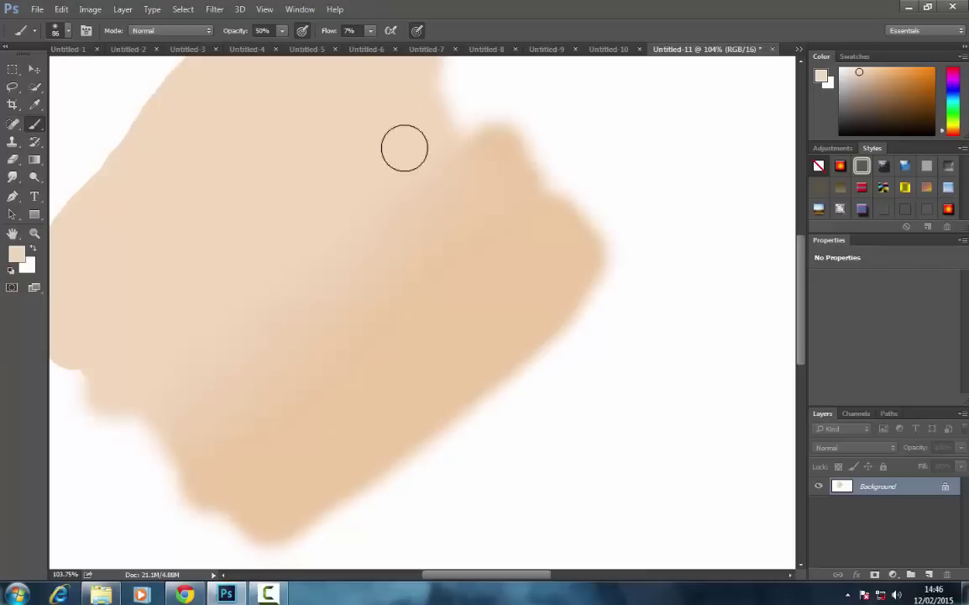
left_click(324, 457, "alt")
mouse_move(252, 426)
left_mouse_down()
mouse_move(305, 414)
mouse_move(436, 303)
left_mouse_up()
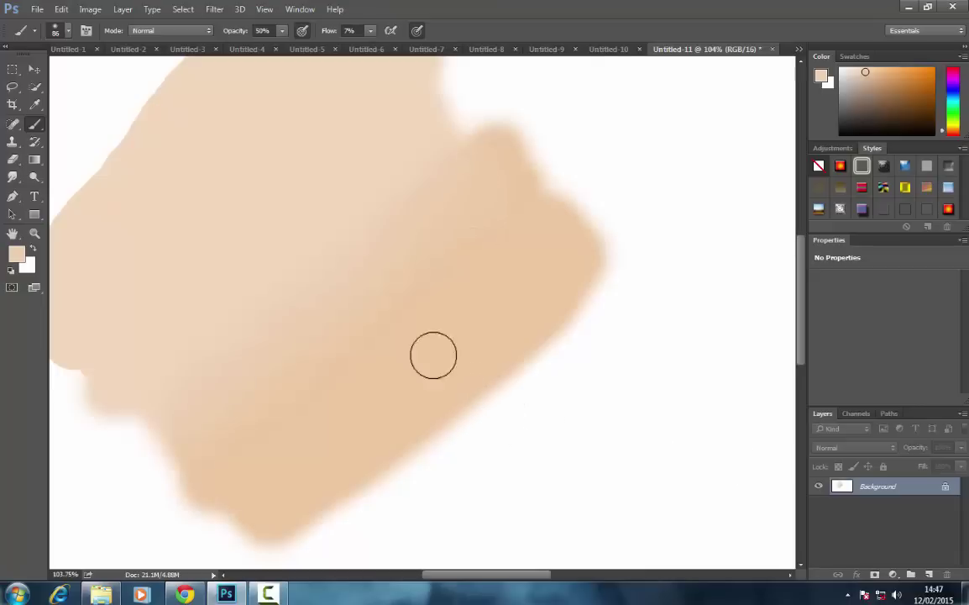
Zoom out to about 36% so the full canvas with the blended patches is visible
left_click(33, 234)
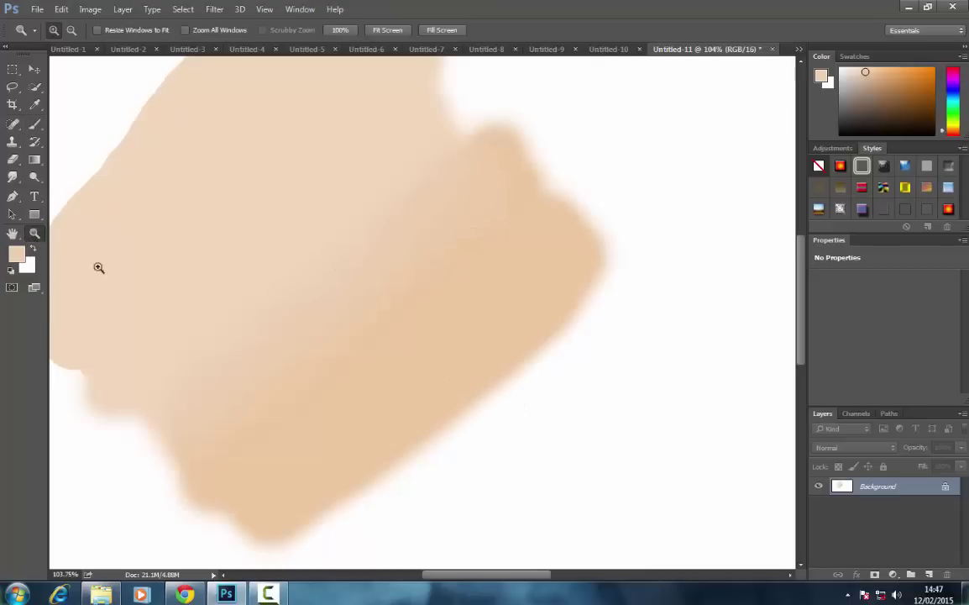
left_click(218, 254, "alt")
left_click_drag(219, 249, 220, 243)
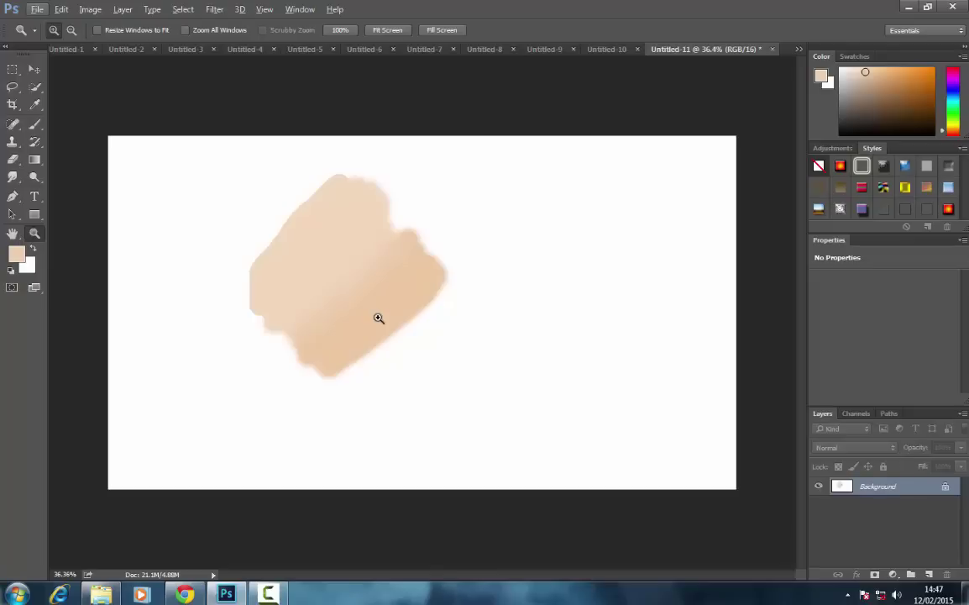
Zoom to about 102% on the seam and smudge the light tone into the darker band
left_click(12, 176)
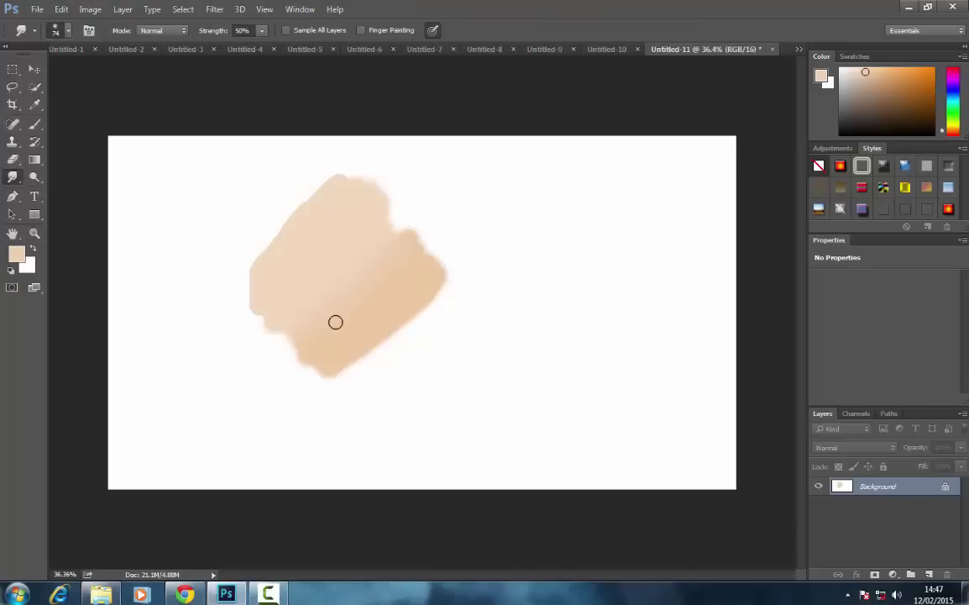
left_click(37, 236)
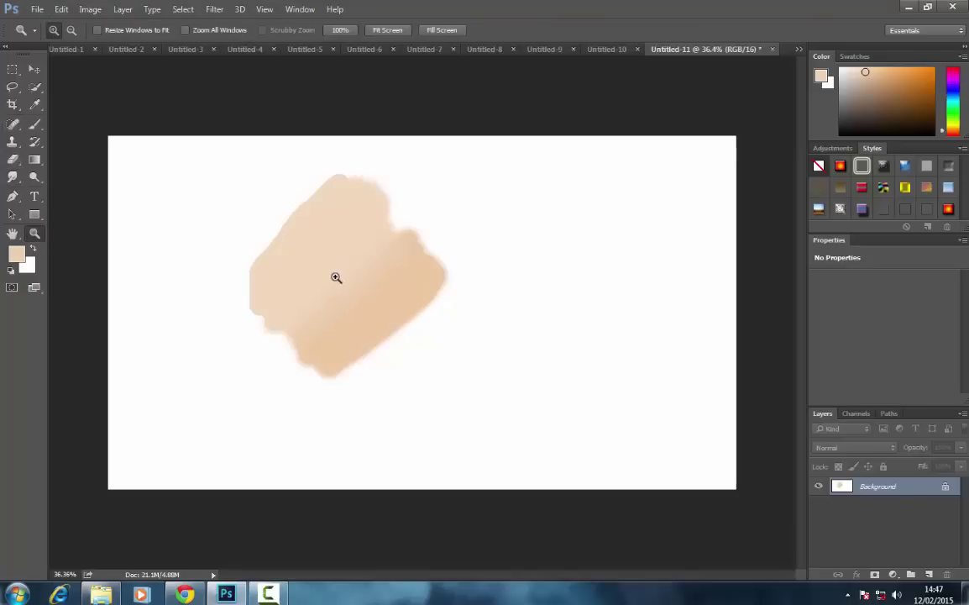
left_click_drag(356, 283, 358, 273)
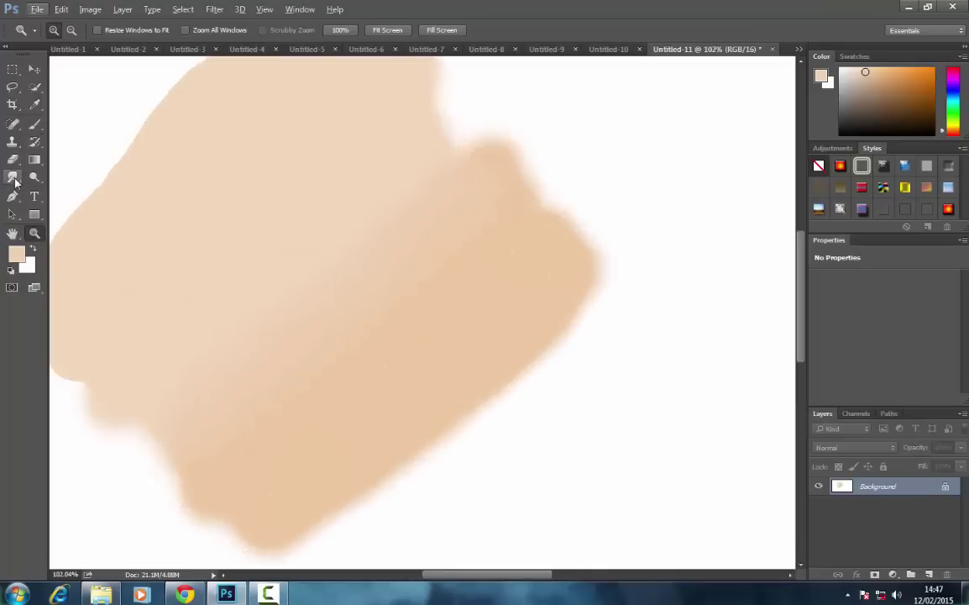
left_click(13, 176)
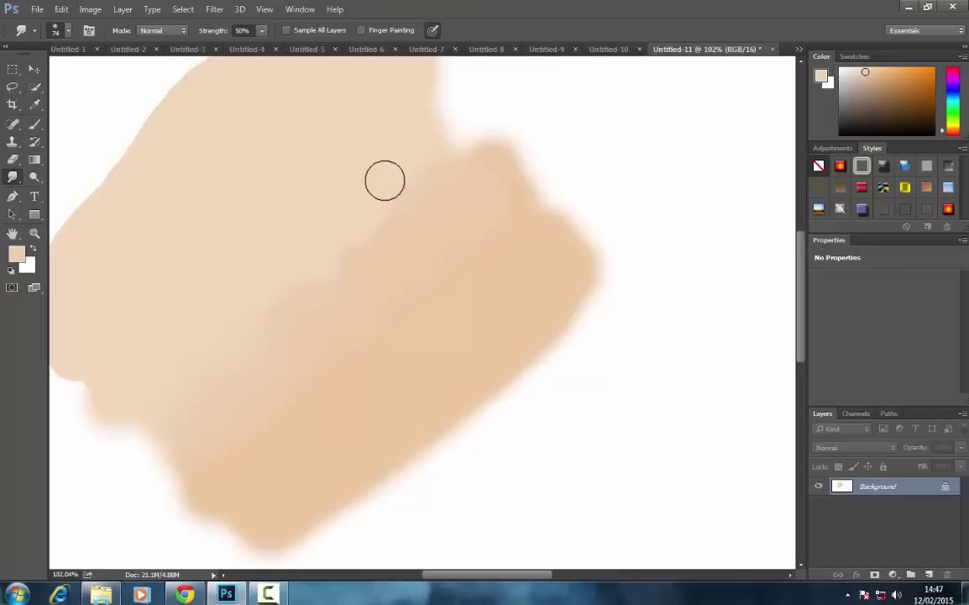
mouse_move(429, 151)
left_mouse_down()
mouse_move(435, 229)
mouse_move(377, 233)
mouse_move(378, 262)
mouse_move(354, 235)
mouse_move(380, 287)
mouse_move(324, 259)
mouse_move(346, 297)
mouse_move(306, 284)
mouse_move(326, 319)
mouse_move(272, 305)
mouse_move(285, 225)
mouse_move(329, 278)
mouse_move(341, 226)
mouse_move(384, 220)
mouse_move(429, 191)
left_mouse_up()
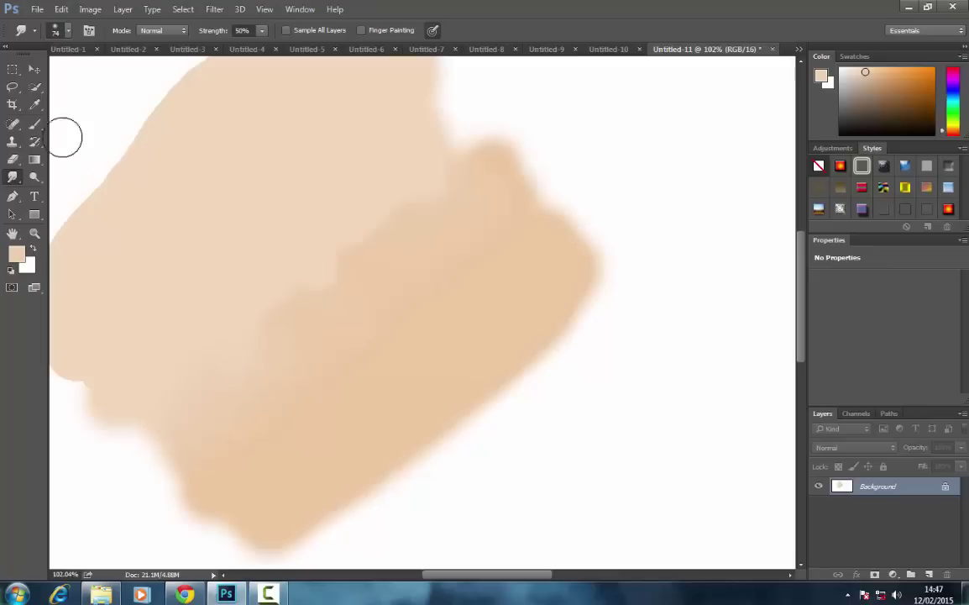
Return to the soft 86 px brush and turn on pen pressure for brush size
left_click(37, 126)
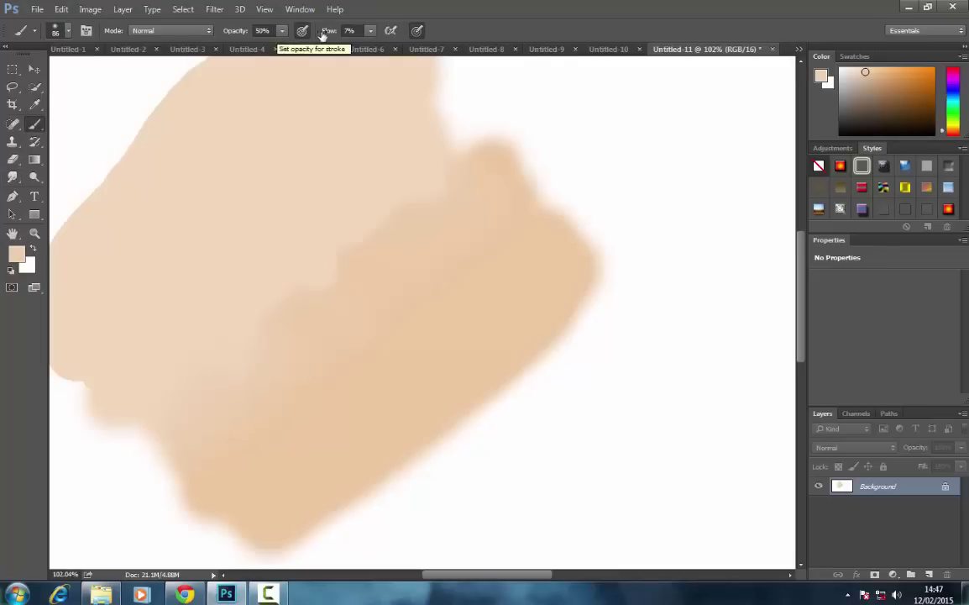
left_click(66, 31)
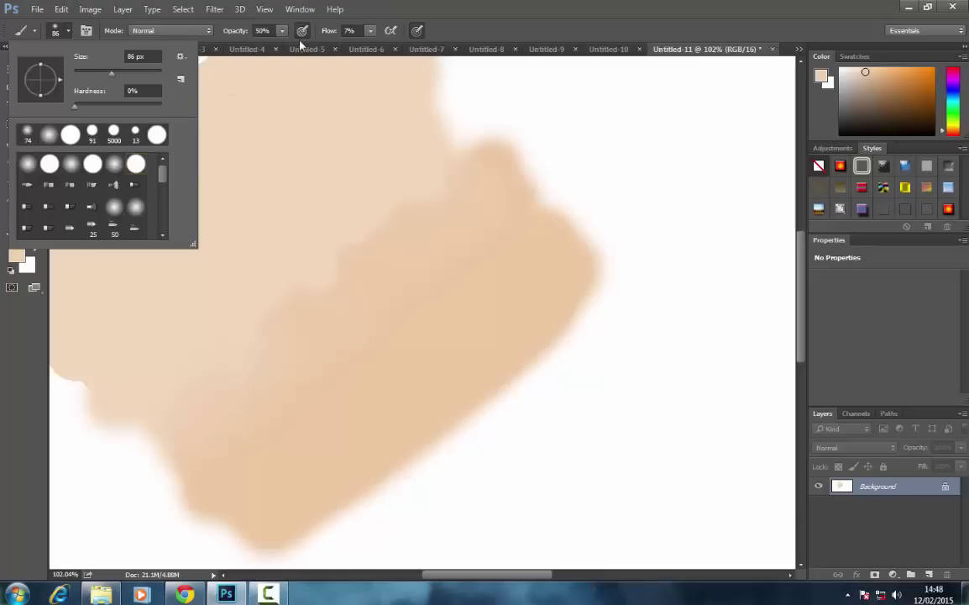
left_click(418, 31)
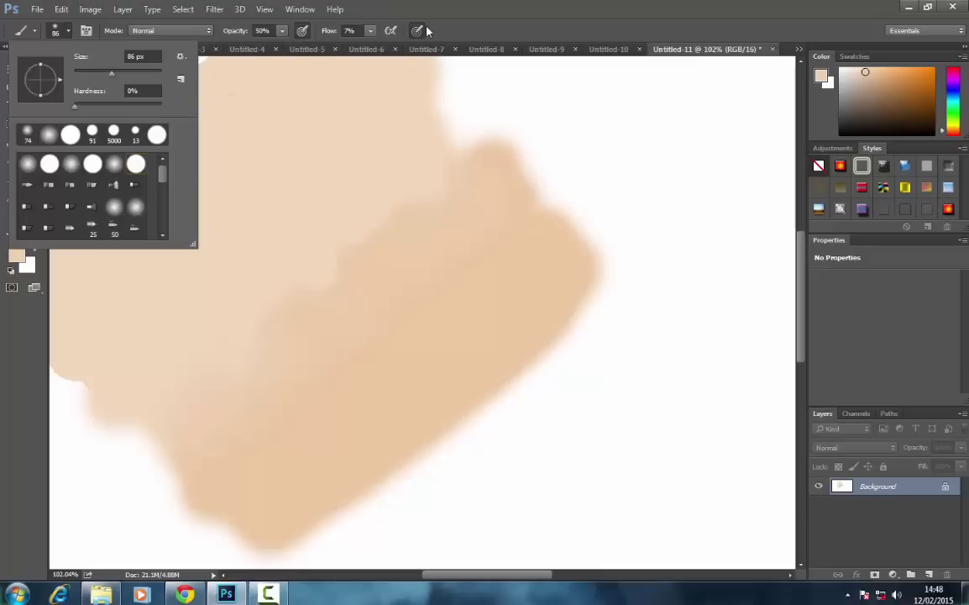